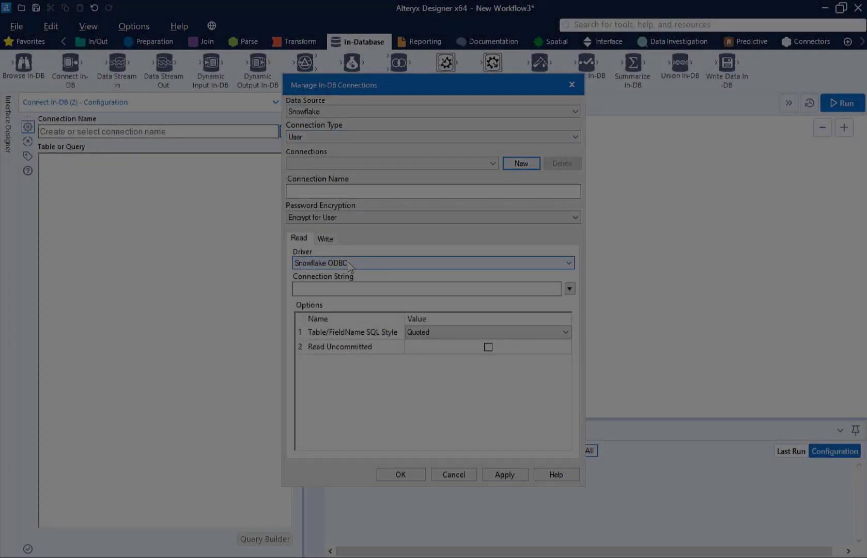
Enter 'New Snowflake Connection' as a name, then add a Connect In-DB tool and open its connection list
{"action": "left_click", "coordinate": [322, 190]}
{"action": "type", "text": "New Snowflake C"}
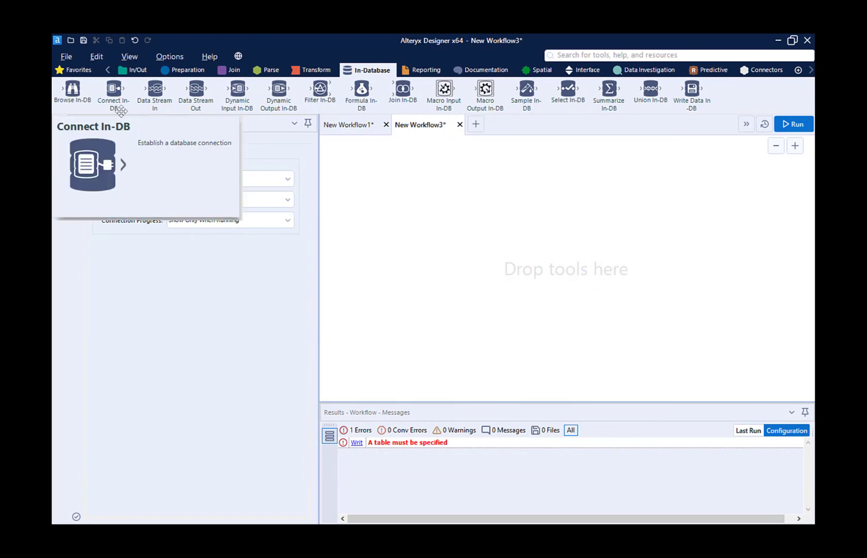
{"action": "left_click_drag", "start_coordinate": [113, 92], "coordinate": [395, 209]}
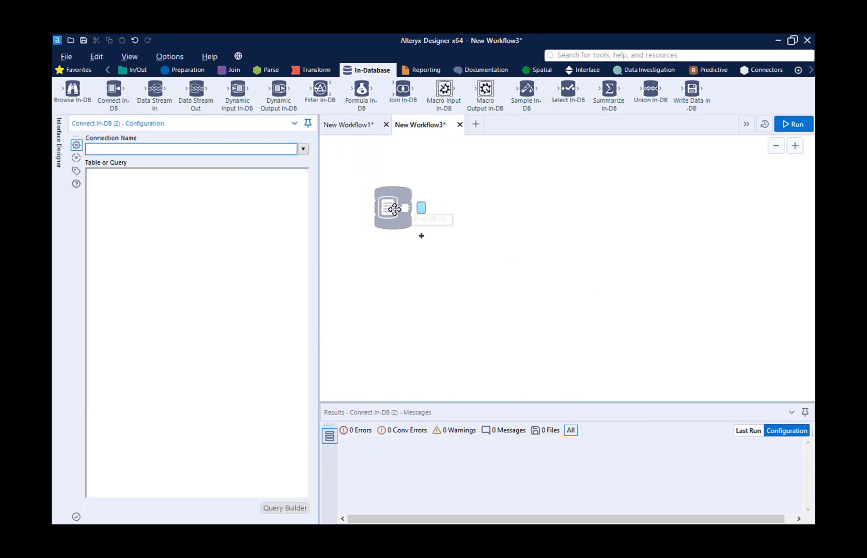
{"action": "left_click", "coordinate": [303, 150]}
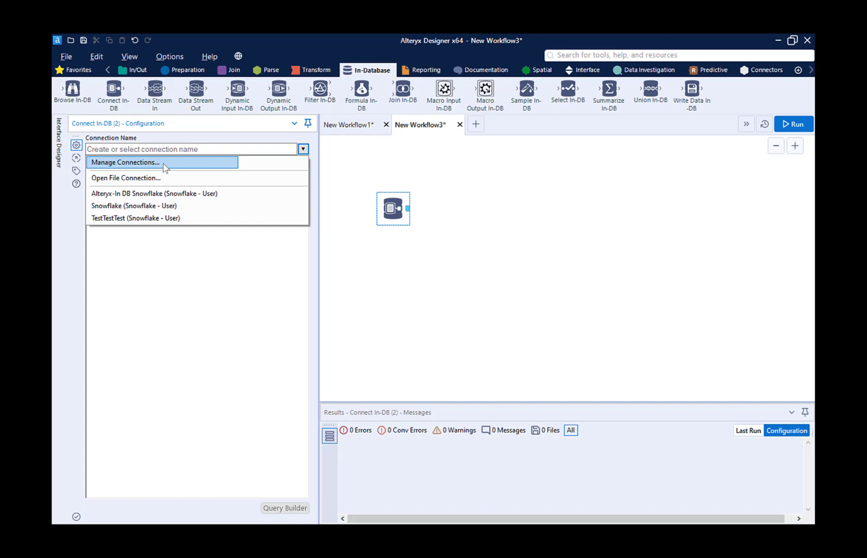
Open Manage Connections and set the data source to Snowflake
{"action": "left_click", "coordinate": [125, 162]}
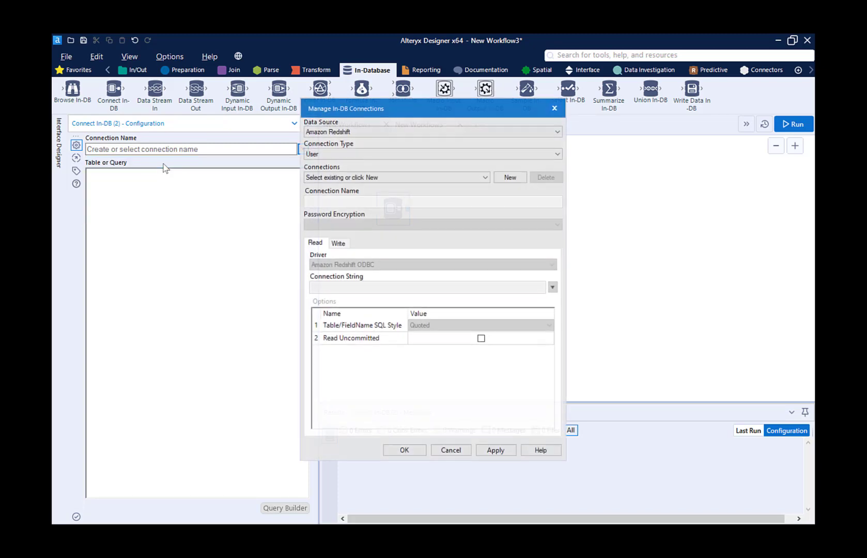
{"action": "left_click", "coordinate": [404, 133]}
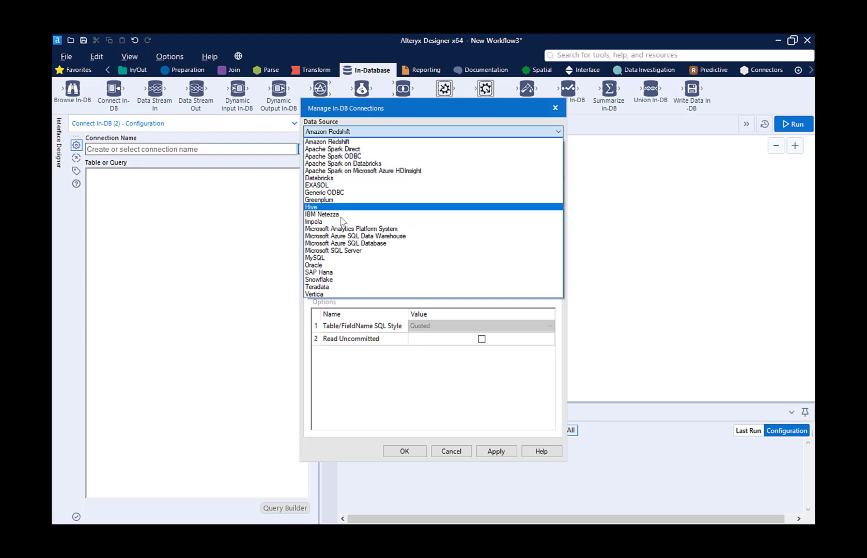
{"action": "left_click", "coordinate": [340, 284]}
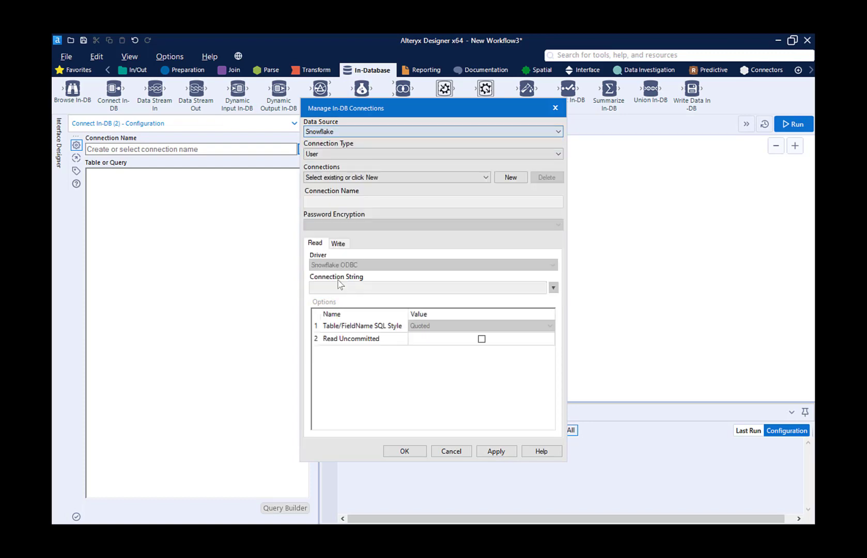
Create a new connection named 'New Snowflake Connection' using the Snowflake ODBC read driver
{"action": "left_click", "coordinate": [512, 178]}
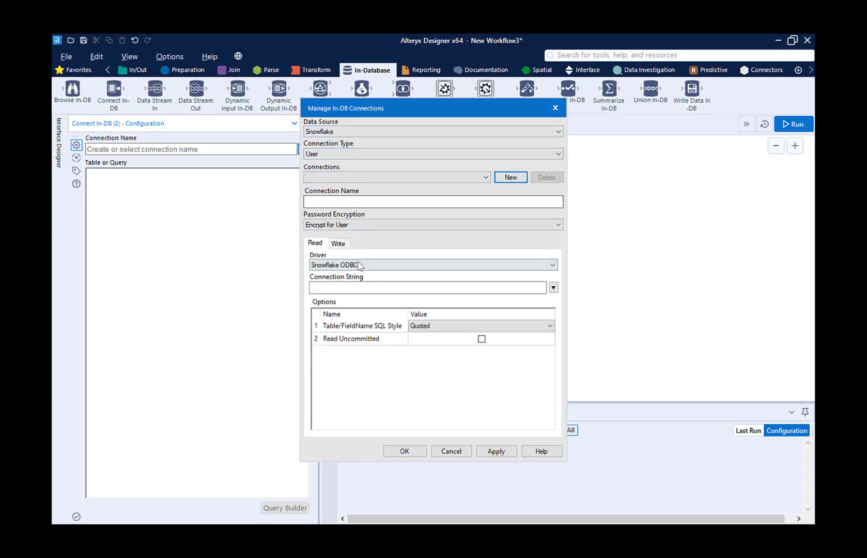
{"action": "left_click", "coordinate": [328, 202]}
{"action": "type", "text": "New Snowflake CO"}
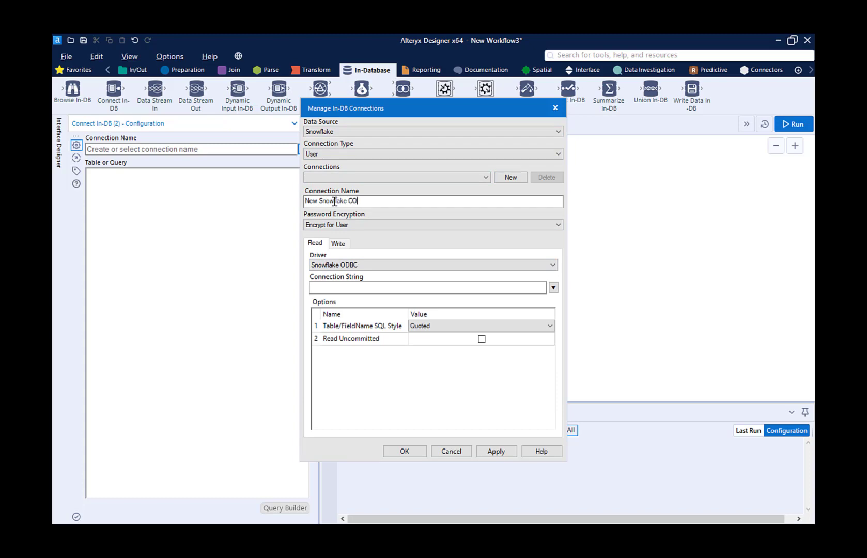
{"action": "key", "text": "BackSpace"}
{"action": "type", "text": "onnection"}
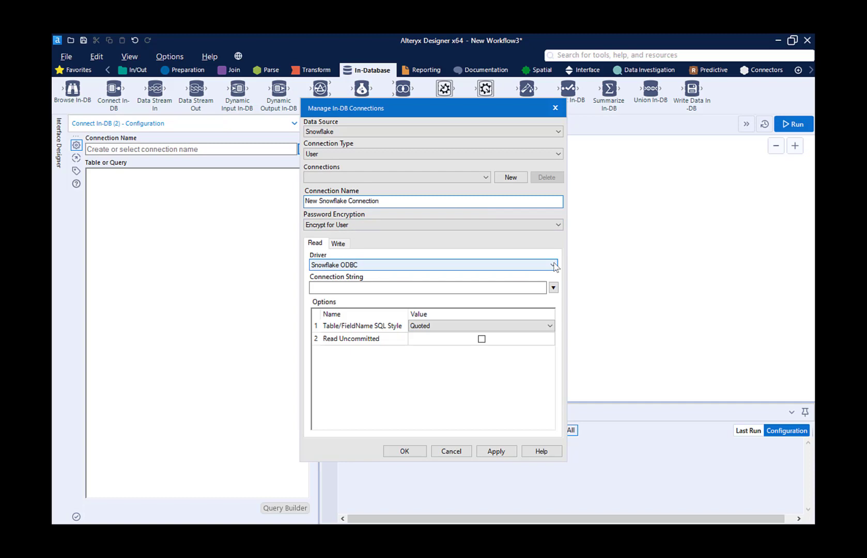
{"action": "left_click", "coordinate": [553, 265]}
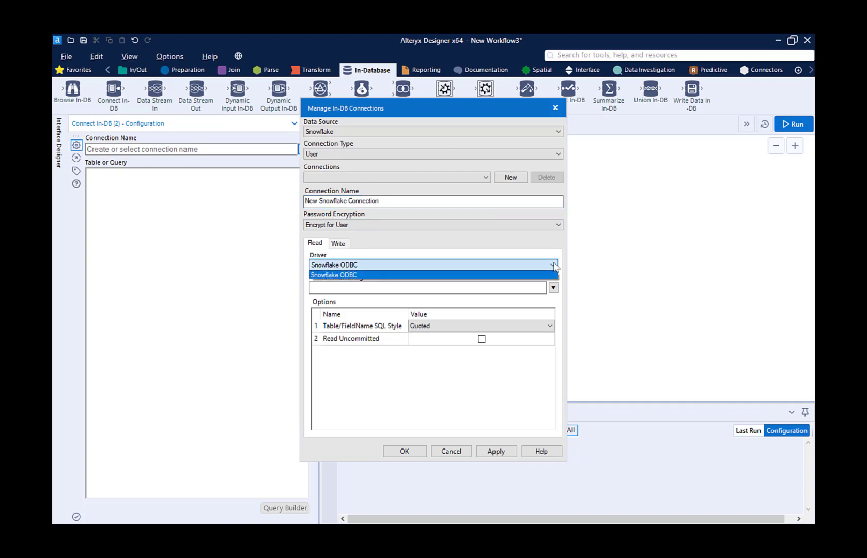
{"action": "left_click", "coordinate": [554, 266]}
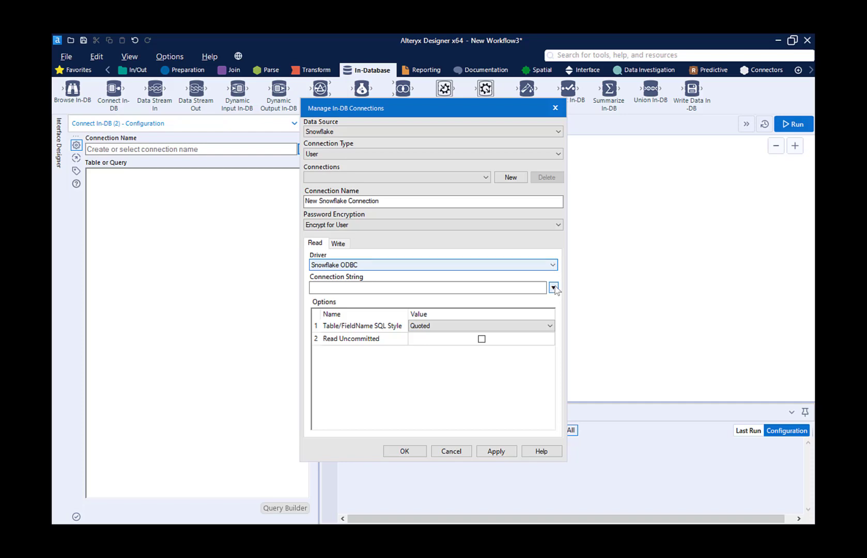
Choose 'New database connection...' from the read Connection String list
{"action": "left_click", "coordinate": [554, 289]}
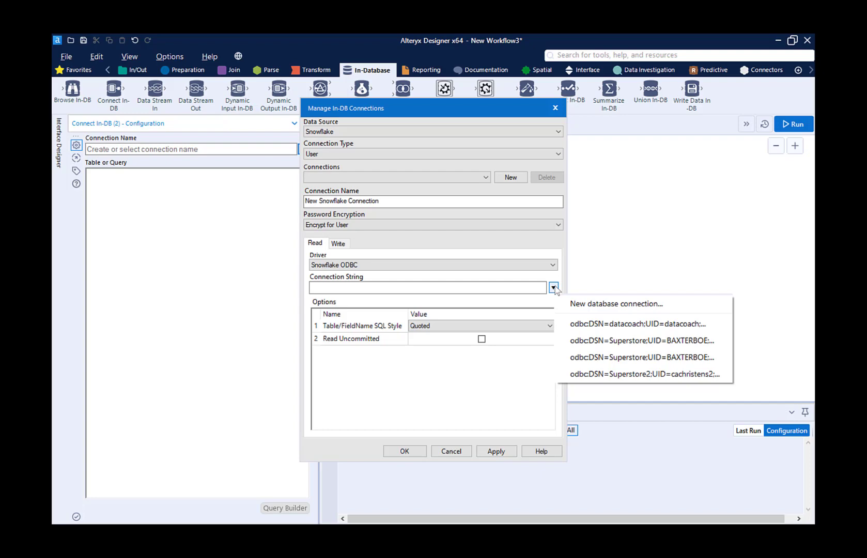
{"action": "left_click", "coordinate": [581, 304]}
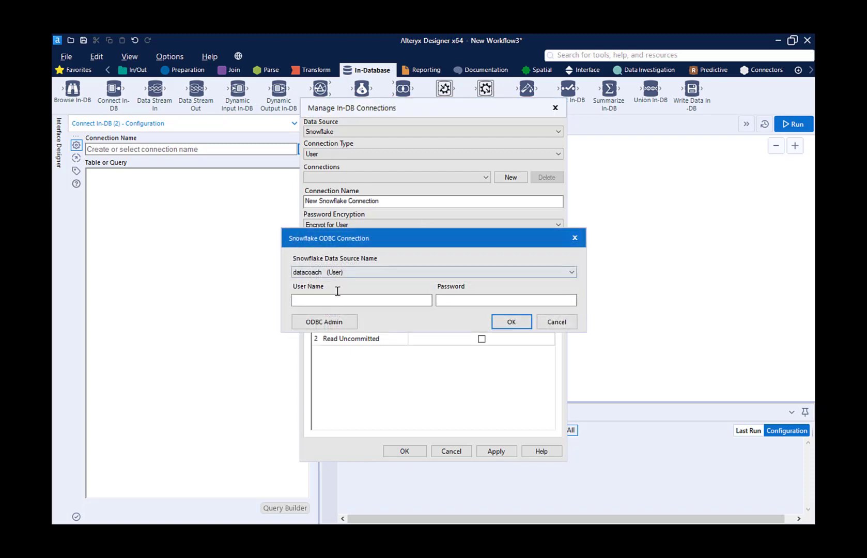
Review the System and User DSNs in ODBC Admin, then confirm the datacoach data source (odbc:DSN=datacoach)
{"action": "left_click", "coordinate": [326, 326]}
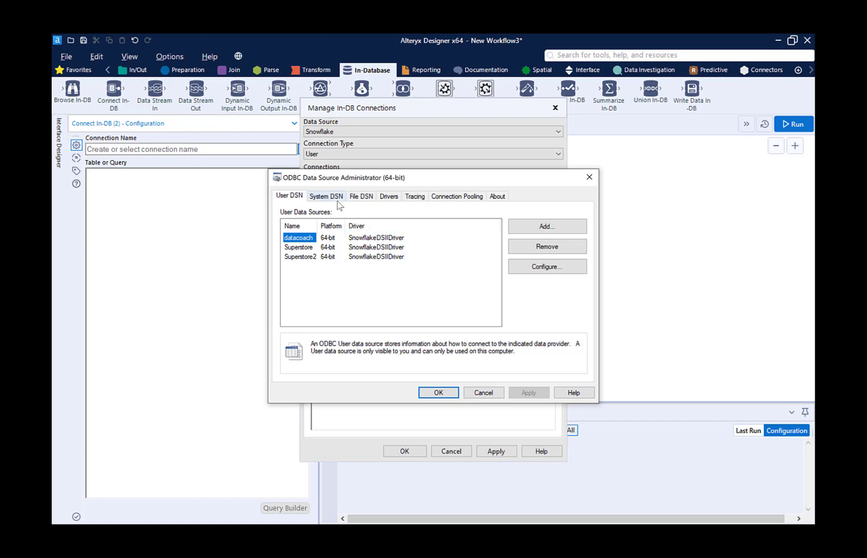
{"action": "left_click", "coordinate": [337, 197]}
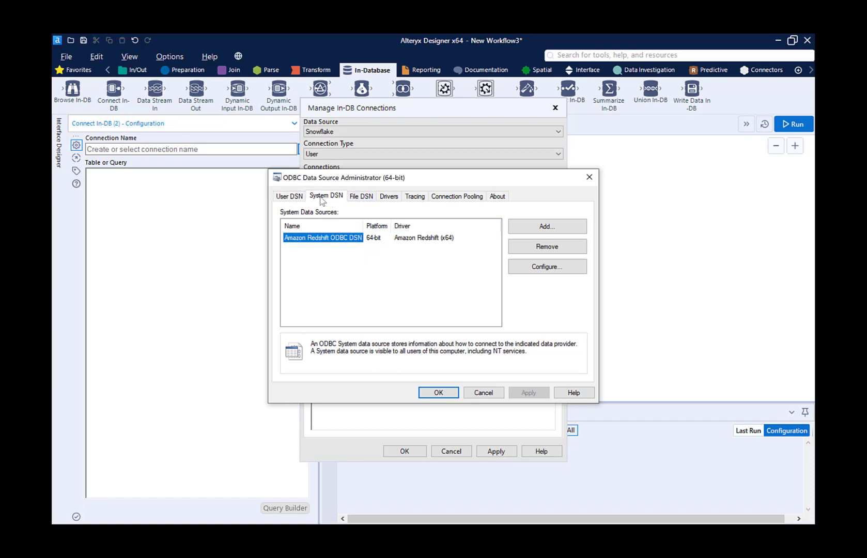
{"action": "left_click", "coordinate": [298, 200]}
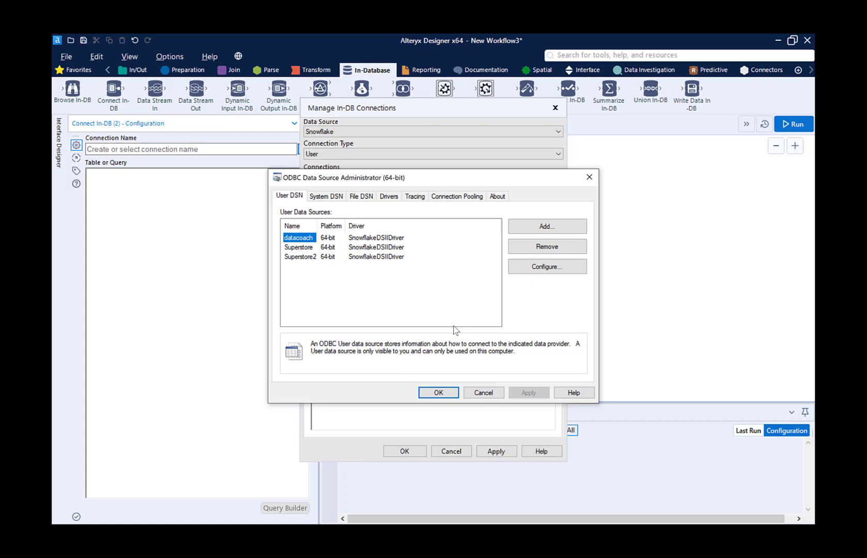
{"action": "left_click", "coordinate": [448, 395]}
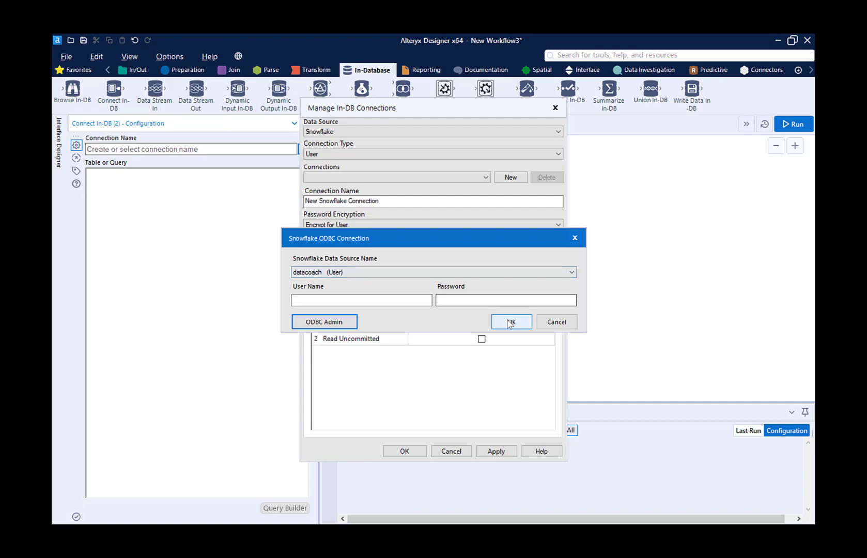
{"action": "left_click", "coordinate": [510, 323]}
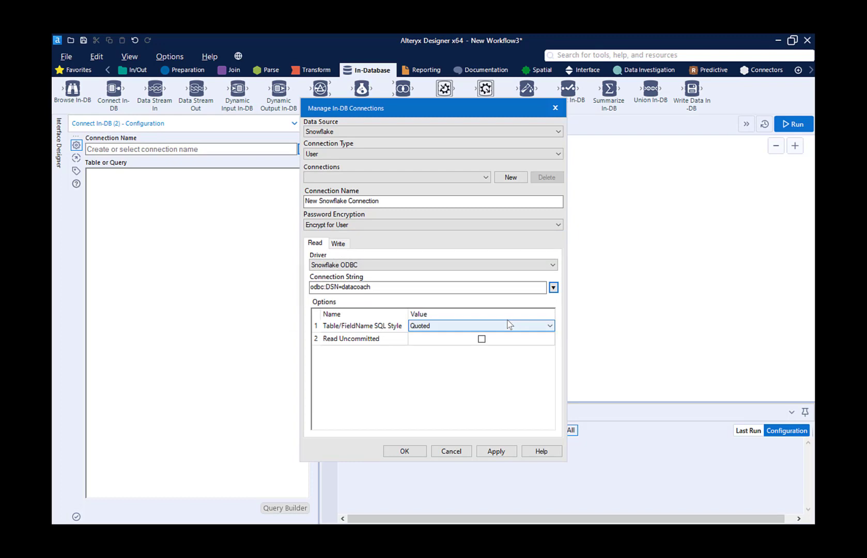
Set the write connection to the Snowflake ODBC driver with odbc:DSN=datacoach, then save the connection
{"action": "left_click", "coordinate": [340, 244]}
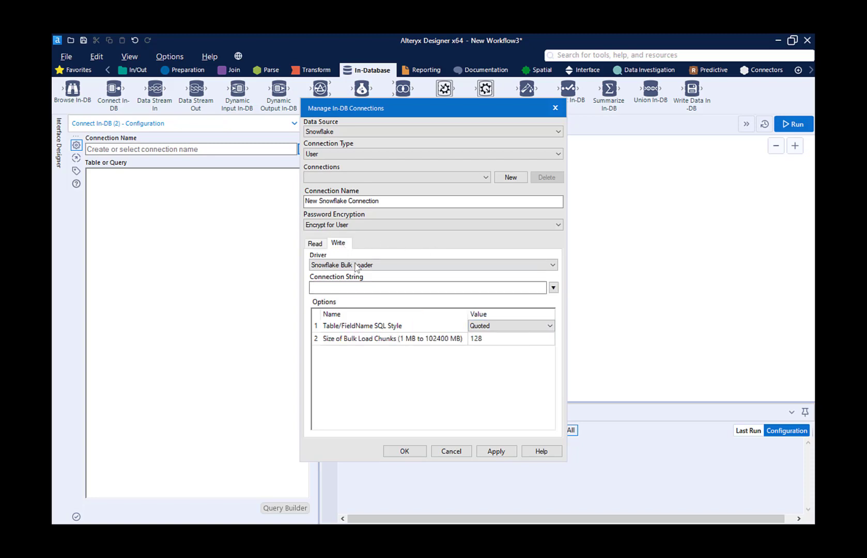
{"action": "left_click", "coordinate": [551, 265]}
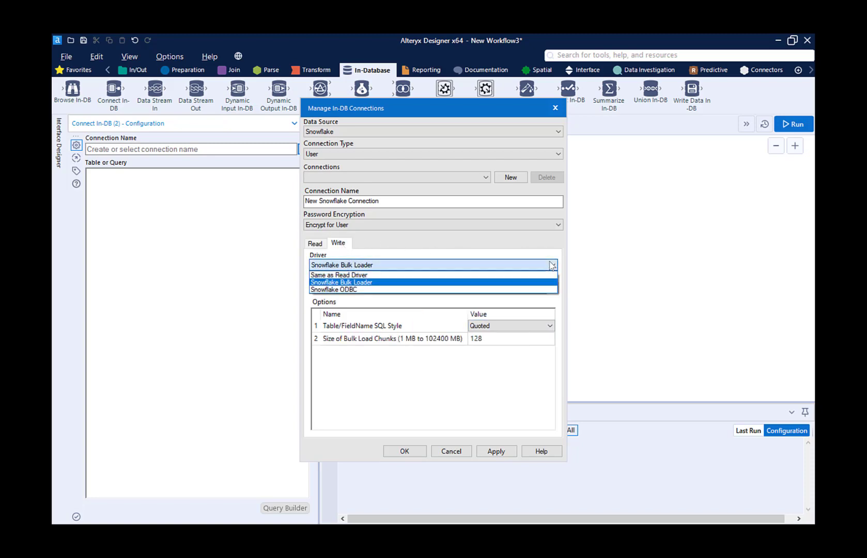
{"action": "left_click", "coordinate": [376, 290]}
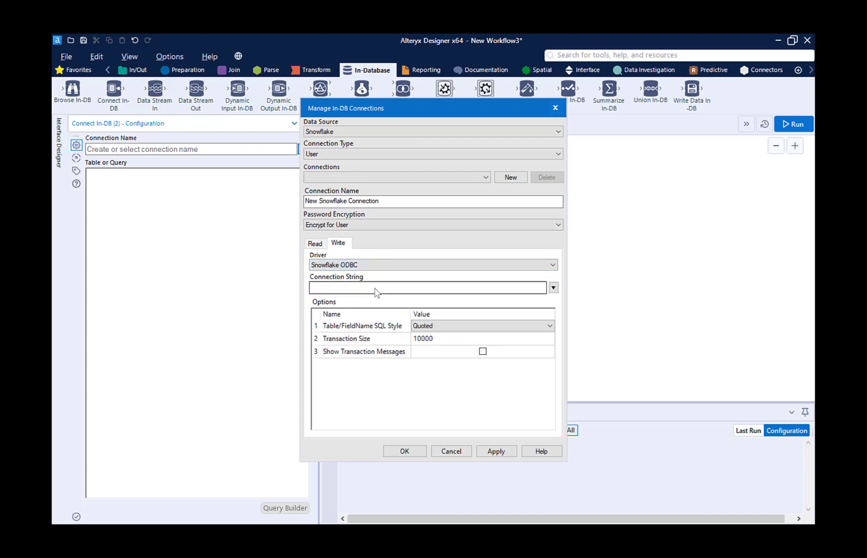
{"action": "left_click", "coordinate": [554, 288]}
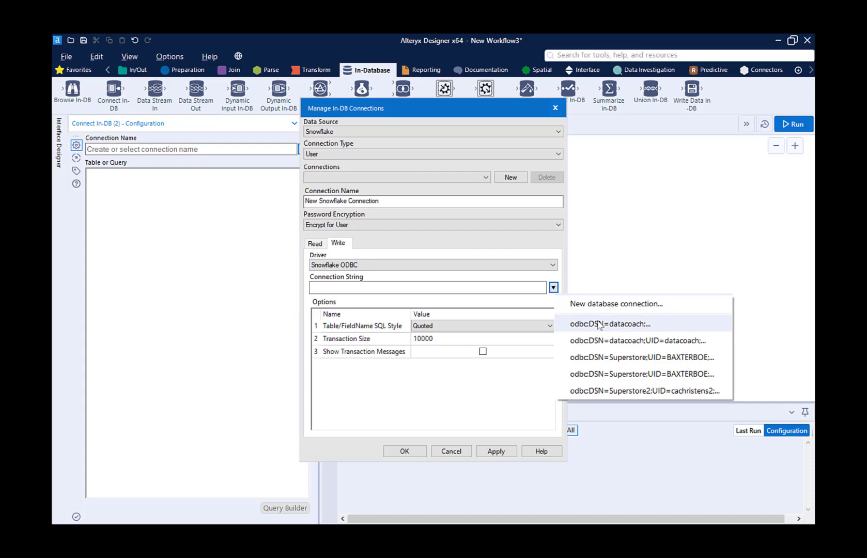
{"action": "left_click", "coordinate": [675, 326]}
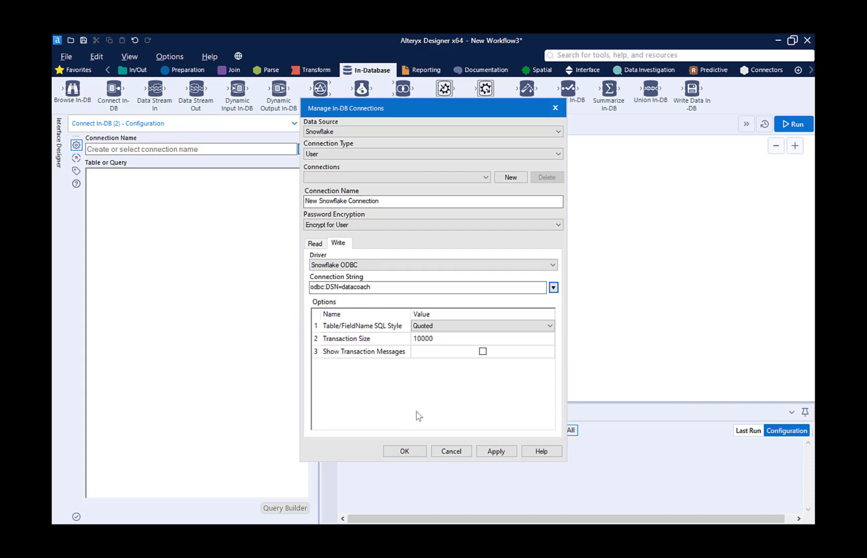
{"action": "left_click", "coordinate": [412, 450]}
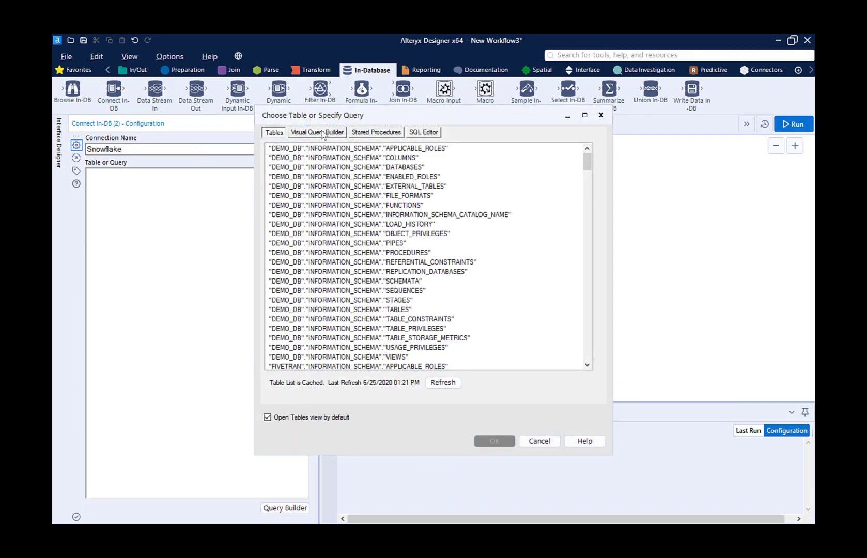
Browse the Visual Query Builder, Stored Procedures and SQL Editor tabs, then return to the Tables list
{"action": "left_click", "coordinate": [322, 134]}
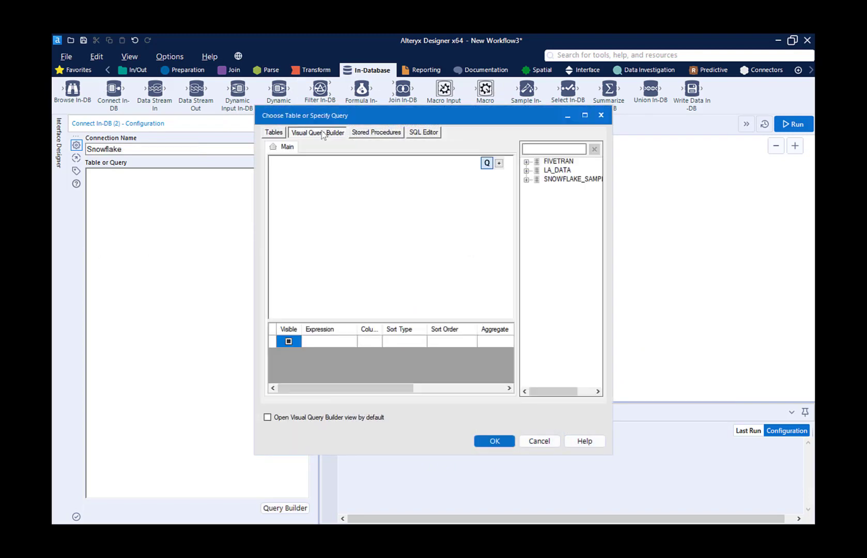
{"action": "left_click", "coordinate": [384, 134]}
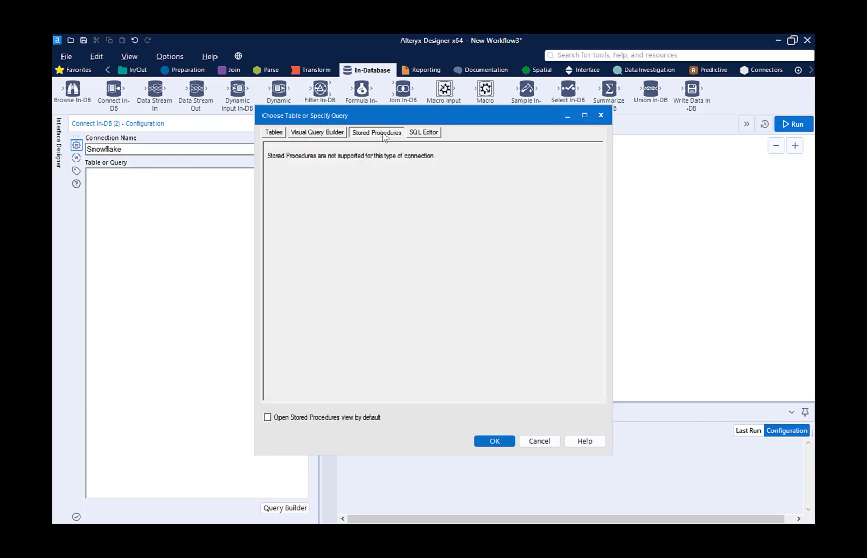
{"action": "left_click", "coordinate": [424, 133]}
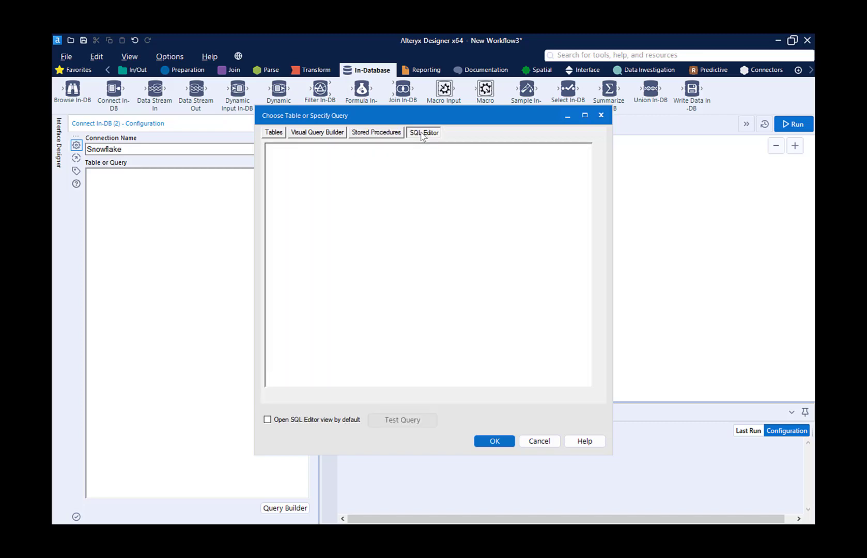
{"action": "left_click", "coordinate": [279, 134]}
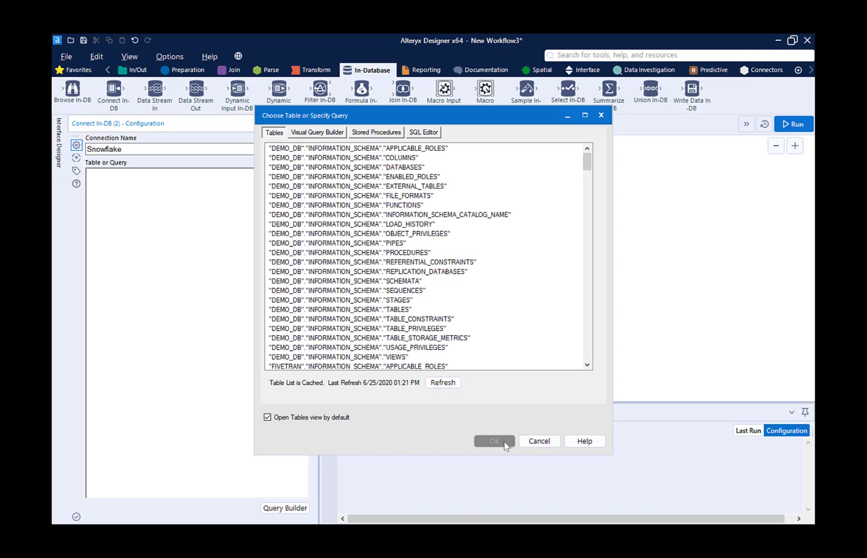
{"action": "left_click_drag", "start_coordinate": [588, 168], "coordinate": [590, 326]}
Select the SNOWFLAKE_SAMPLE_DATA.TPCH_SF10000.CUSTOMER table
{"action": "left_click", "coordinate": [433, 282]}
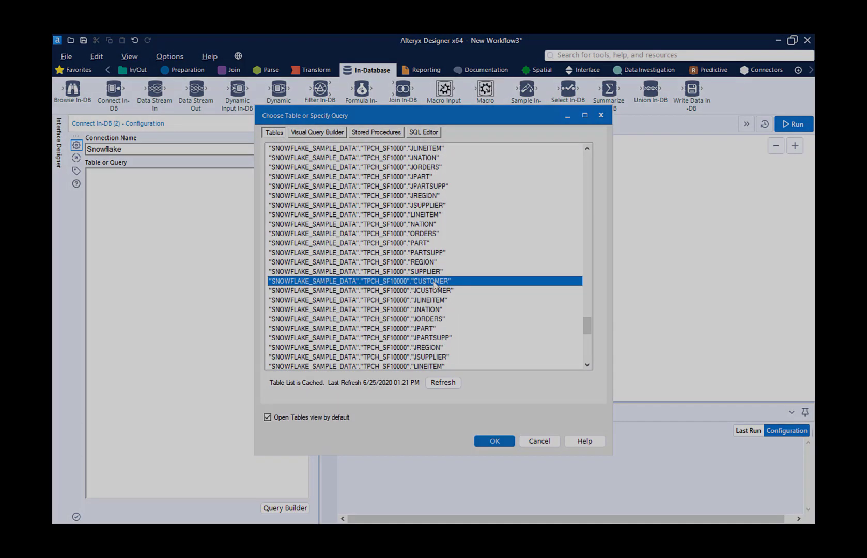